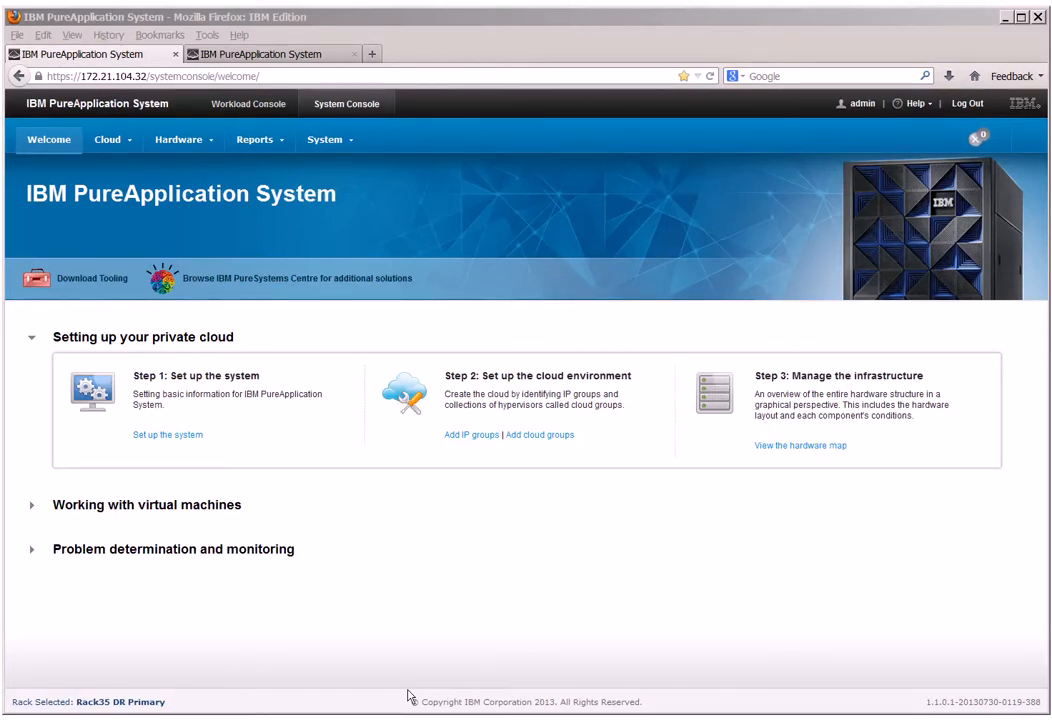
Begin a new disaster recovery profile on Rack35 DR Primary and accept the disaster recovery agreement.
left_click(326, 141)
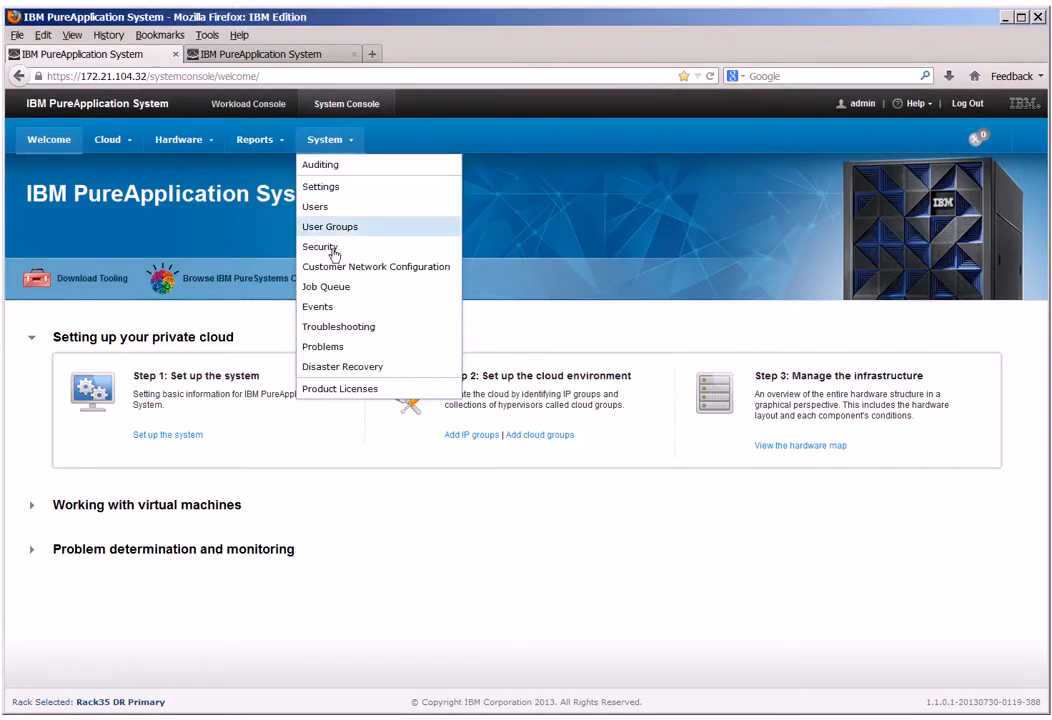
left_click(365, 373)
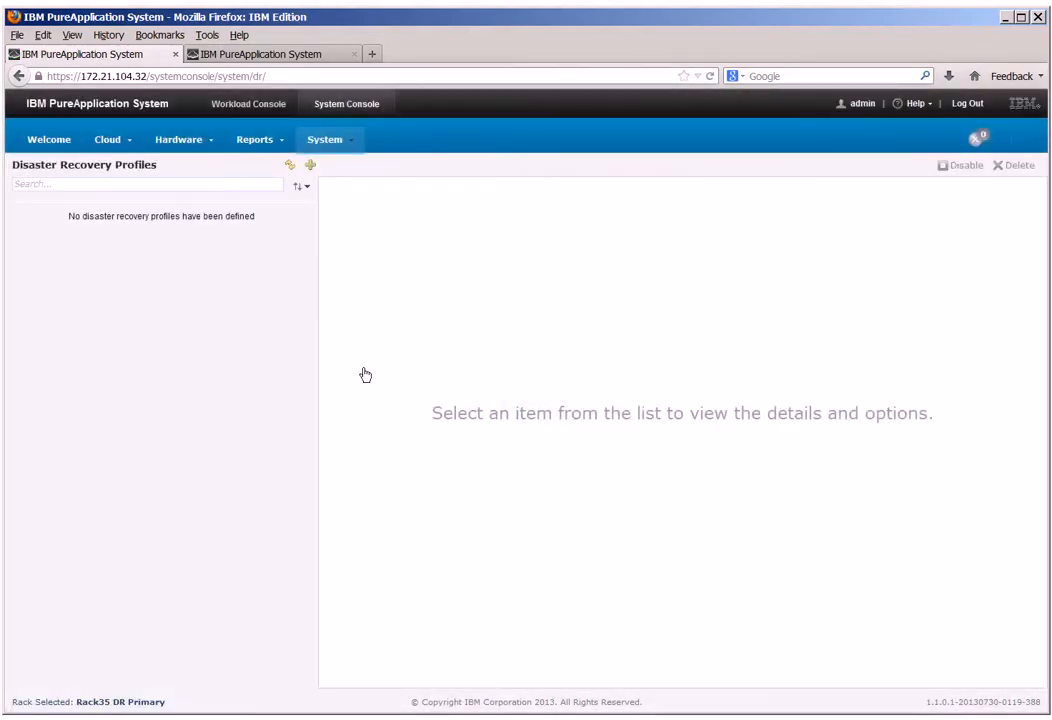
left_click(310, 166)
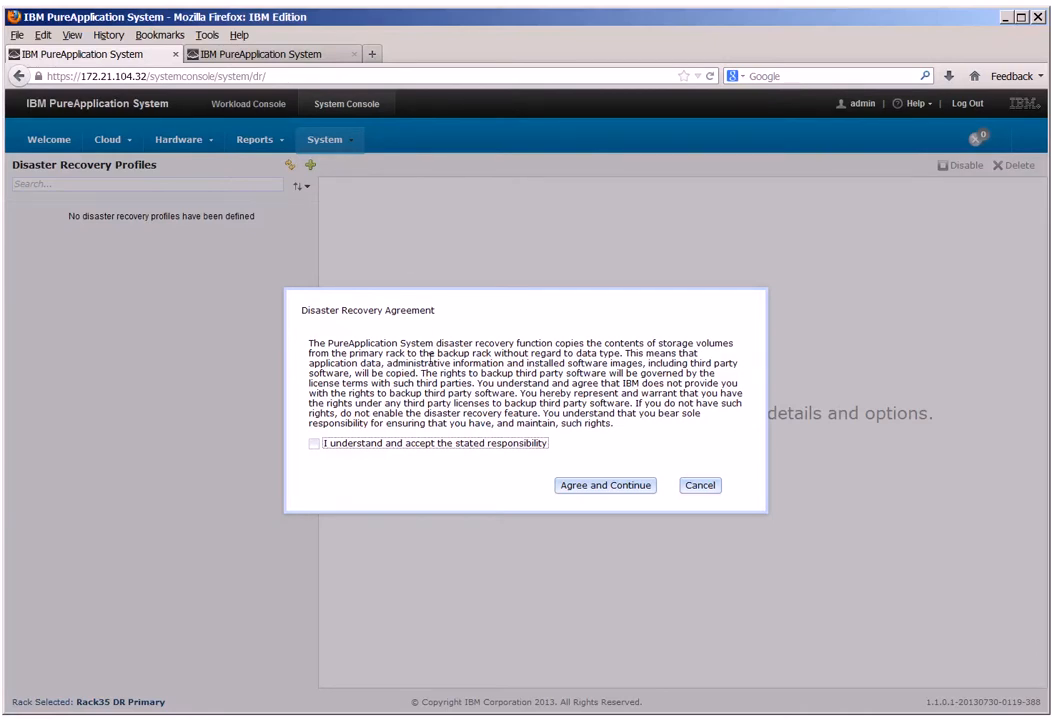
left_click(314, 444)
left_click(599, 488)
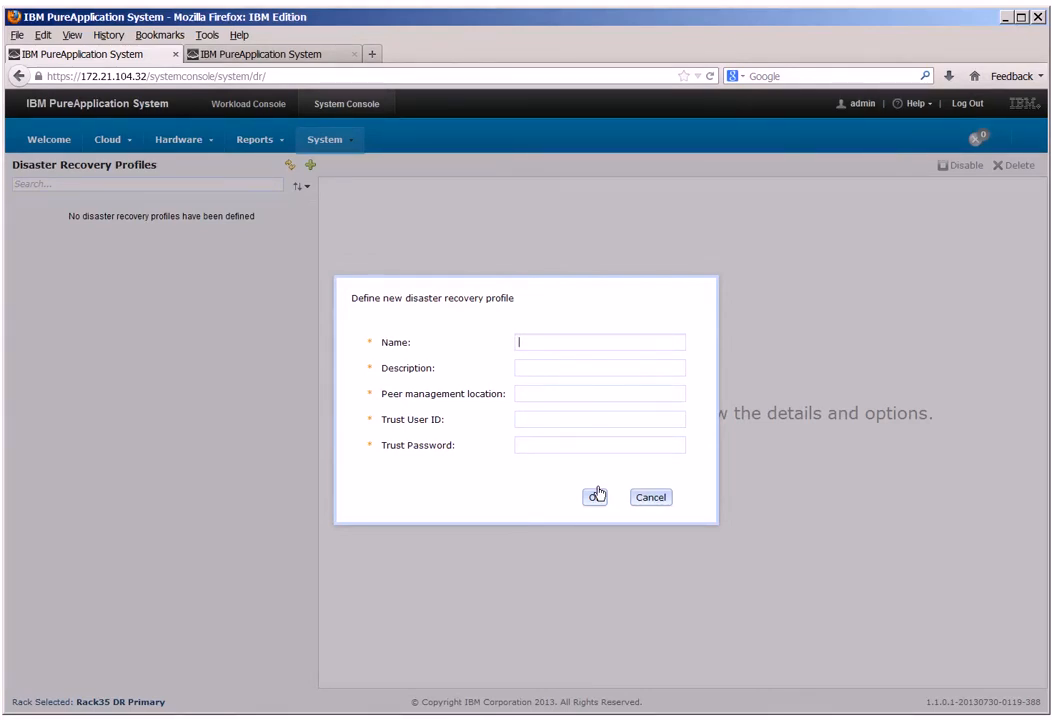
Create the profile with name and description Primary, peer management location 172.21.96.32, trust user ID admin and the trust password, and open its details.
type("Primary")
key("Tab")
type("Primary")
key("Tab")
type("172.")
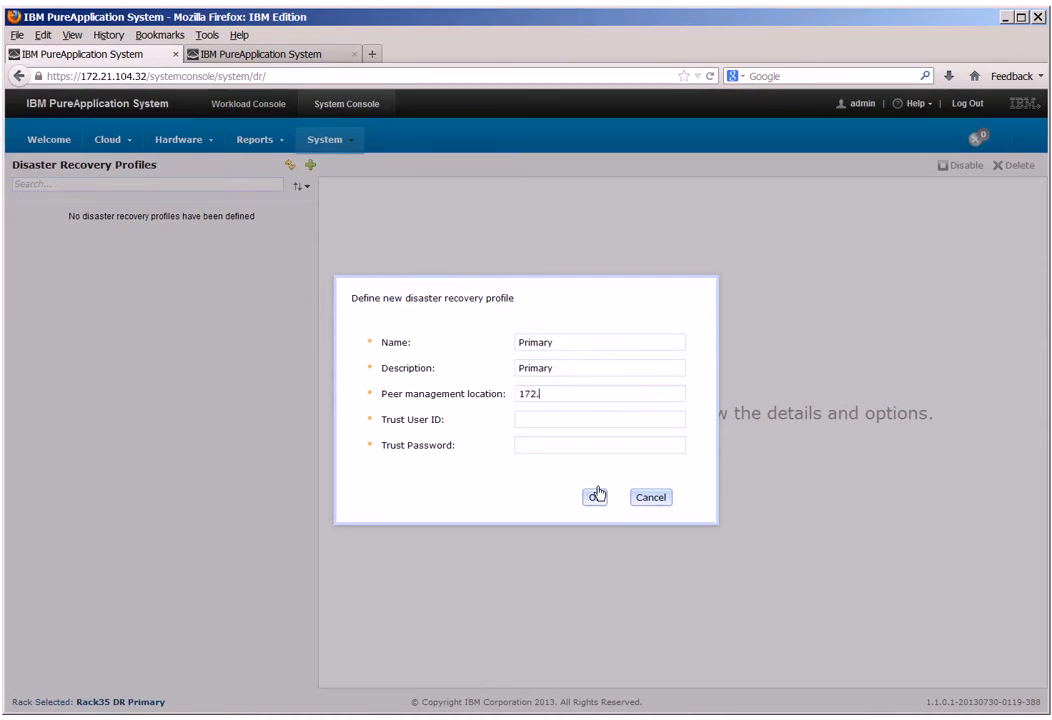
type("21.96.32")
type("admin")
key("Tab")
type("passw0rd")
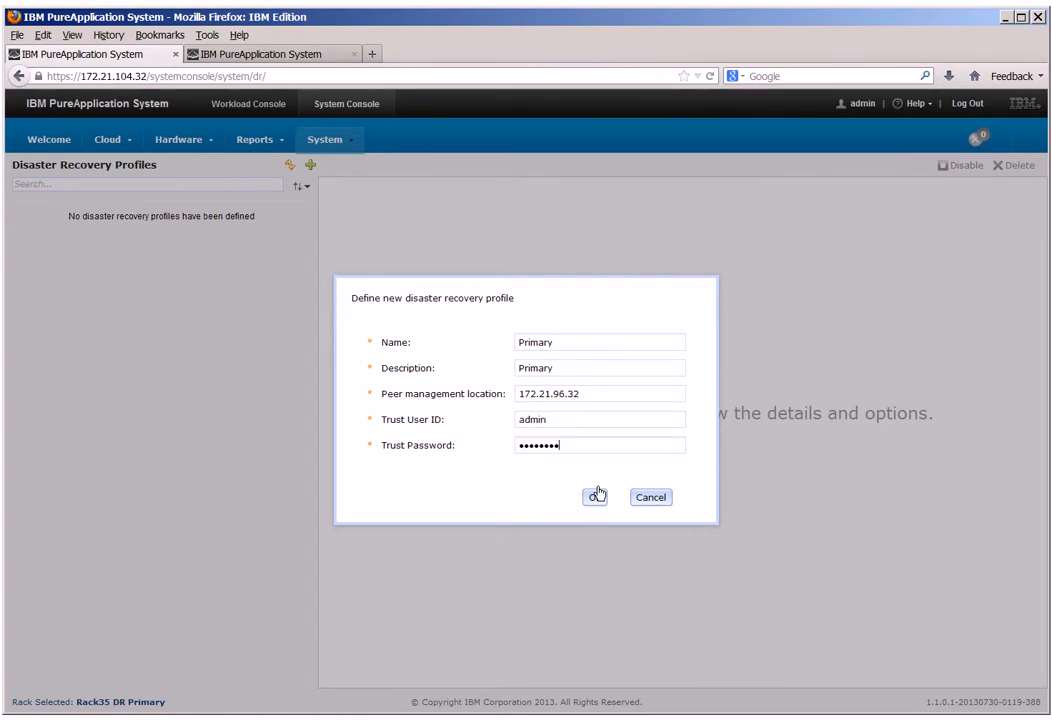
left_click(595, 496)
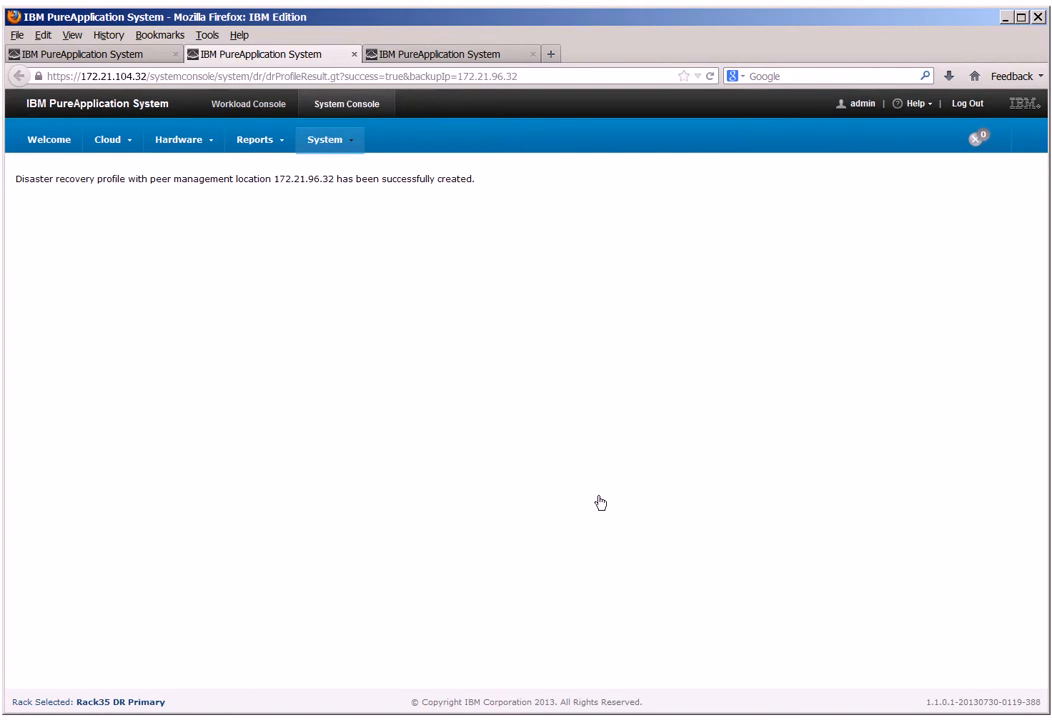
left_click(354, 54)
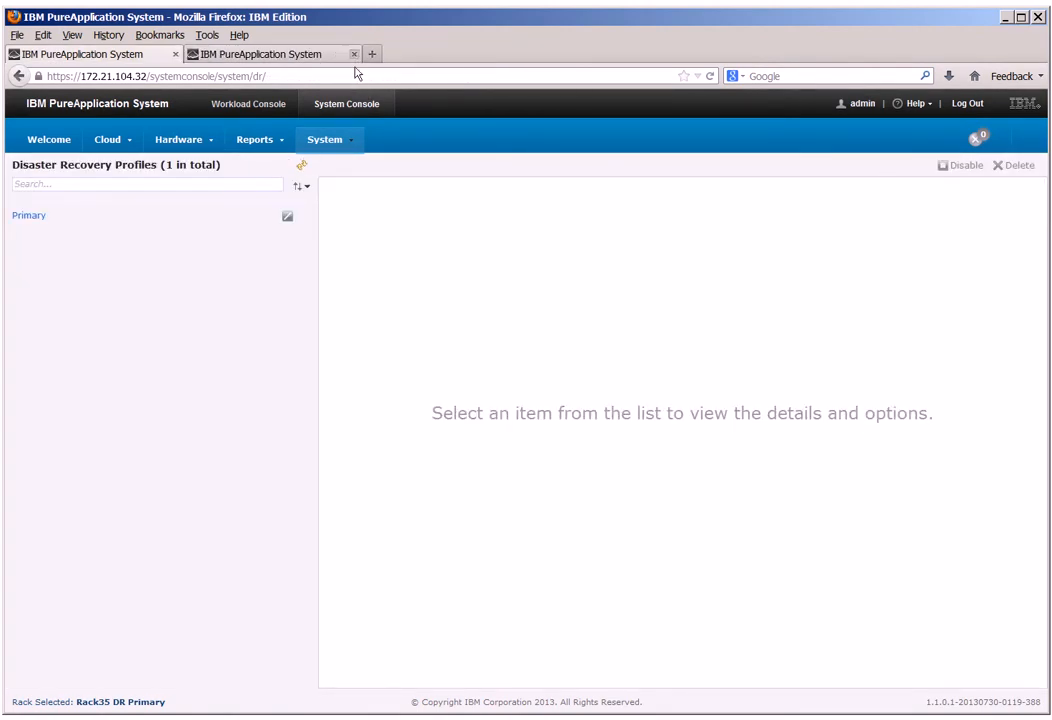
left_click(251, 220)
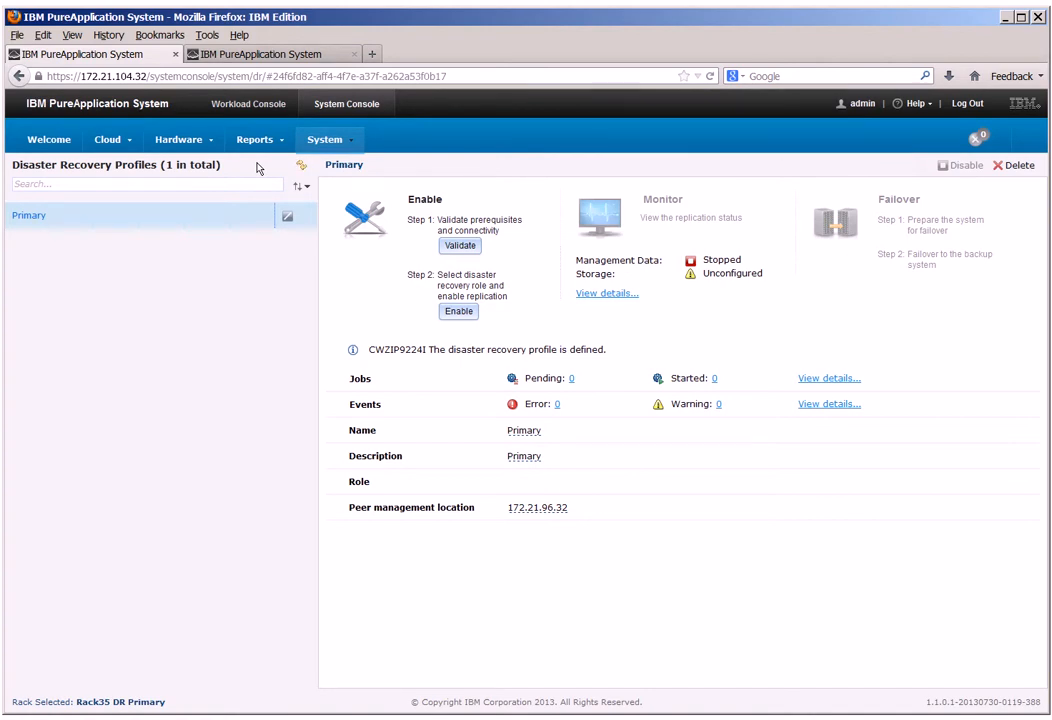
Begin a new disaster recovery profile on Rack 34 DR Backup and accept the disaster recovery agreement.
left_click(270, 56)
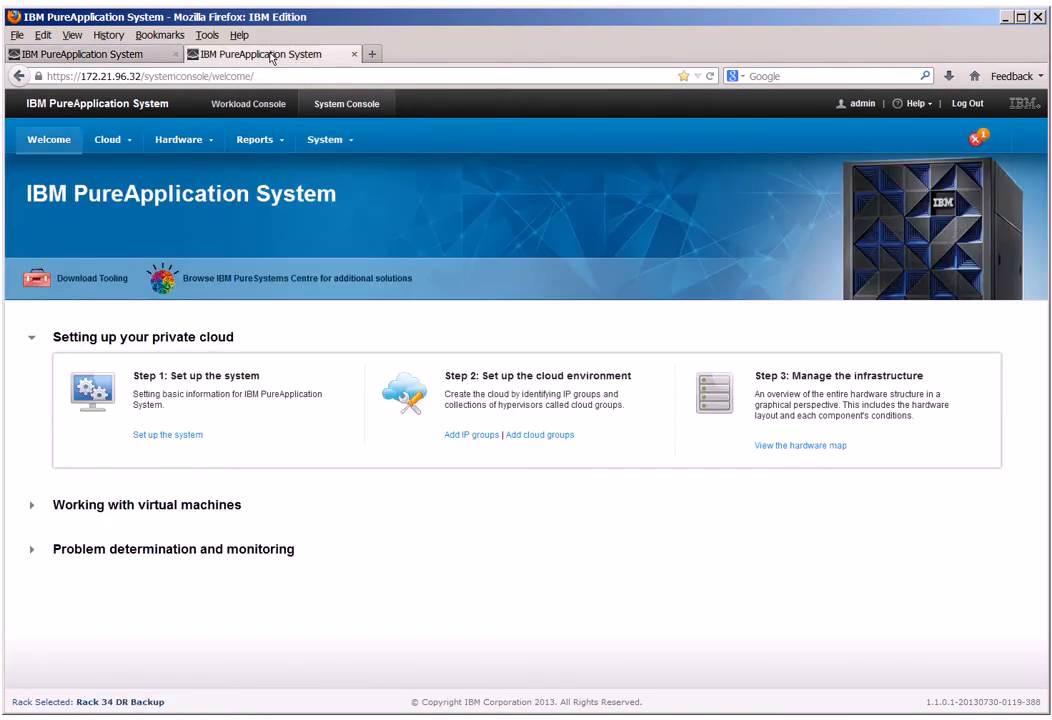
left_click(328, 142)
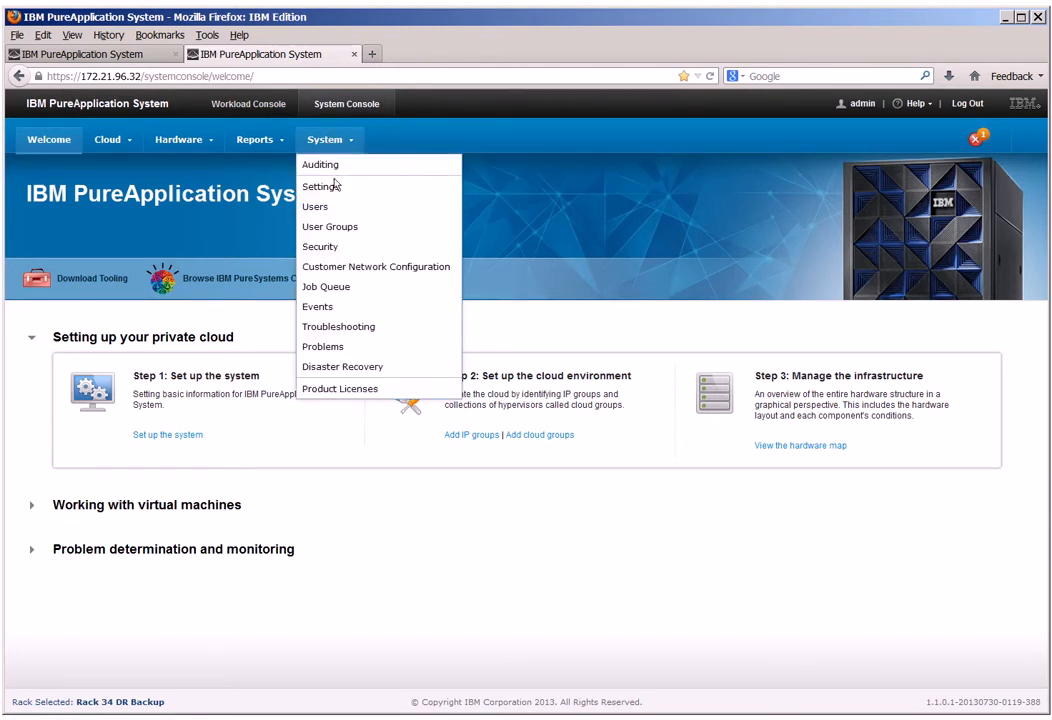
left_click(352, 371)
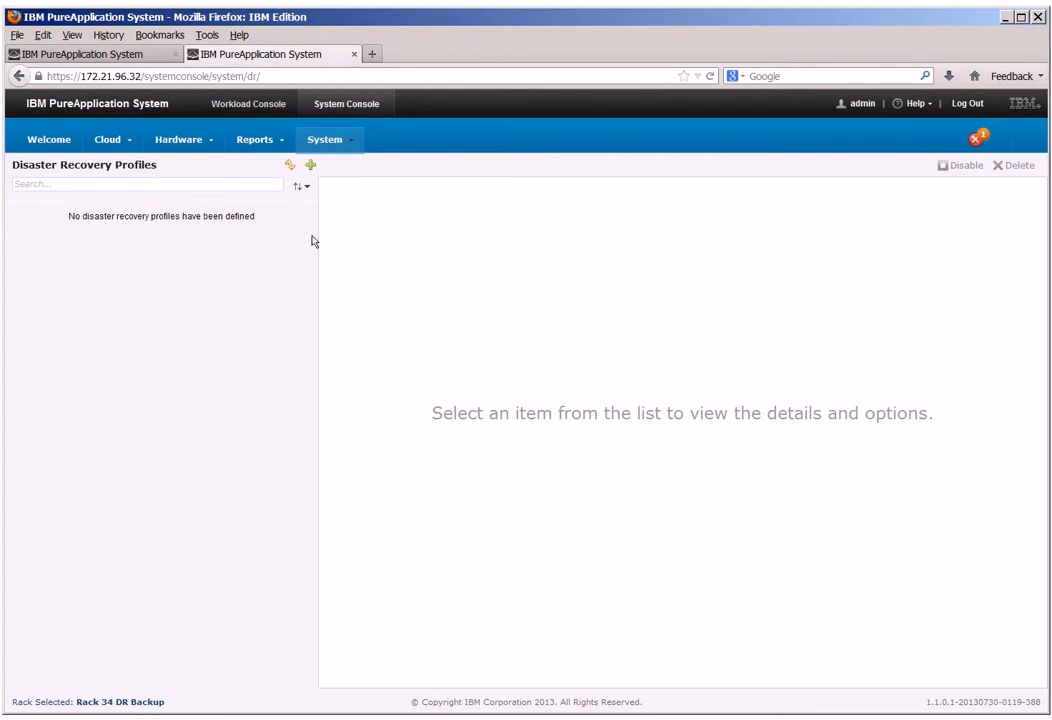
left_click(309, 170)
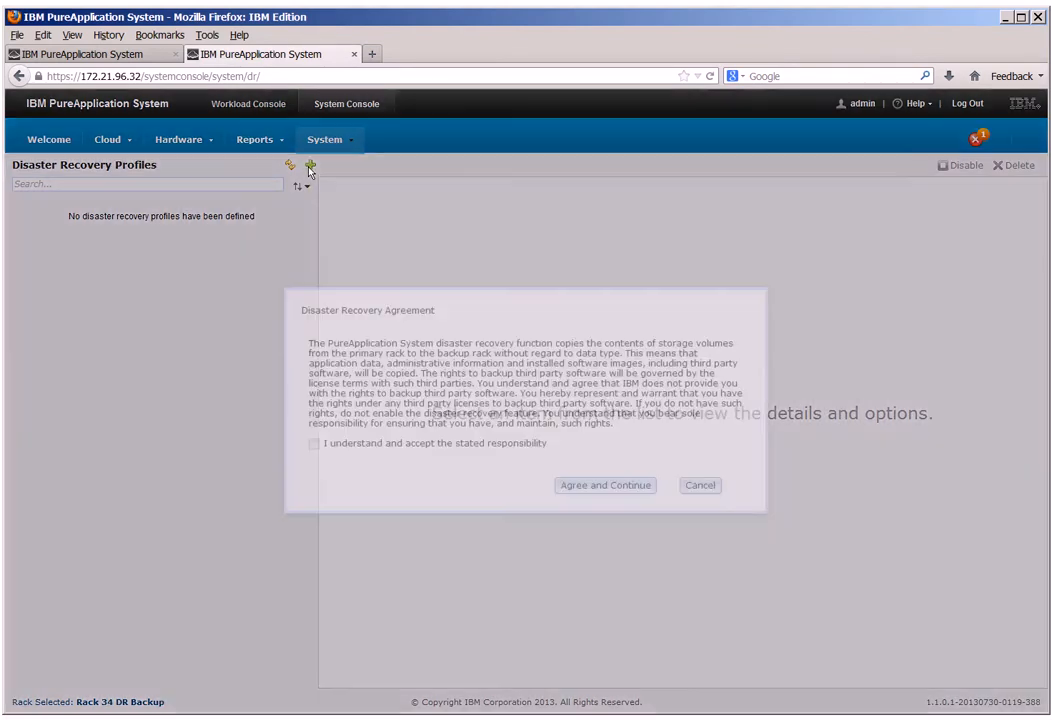
left_click(314, 443)
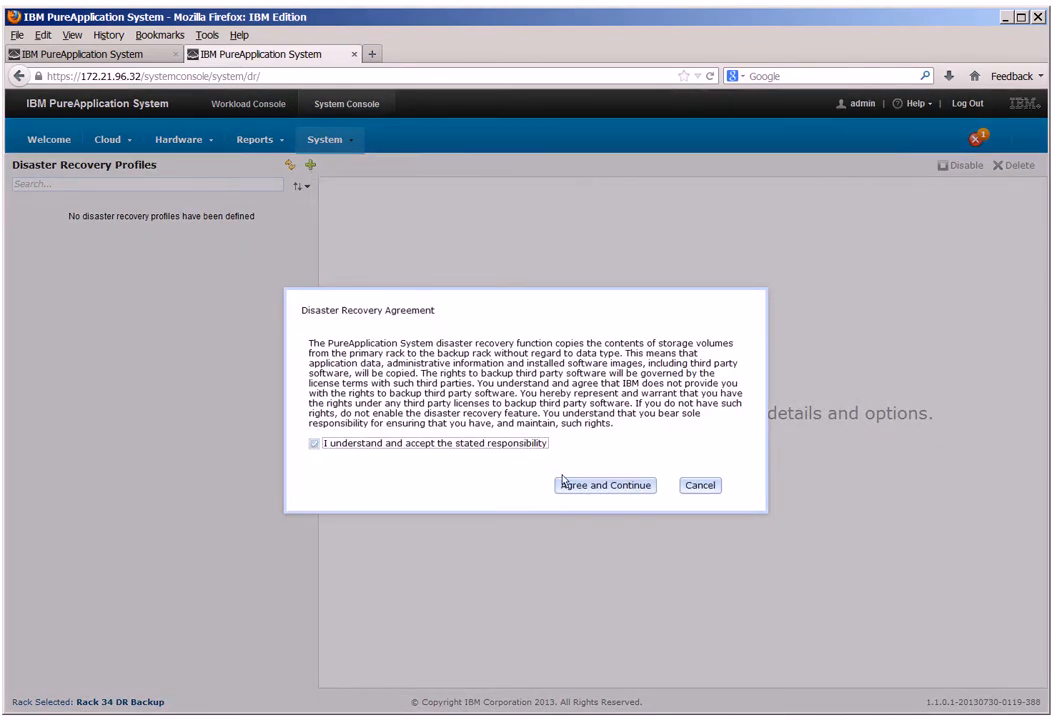
left_click(590, 487)
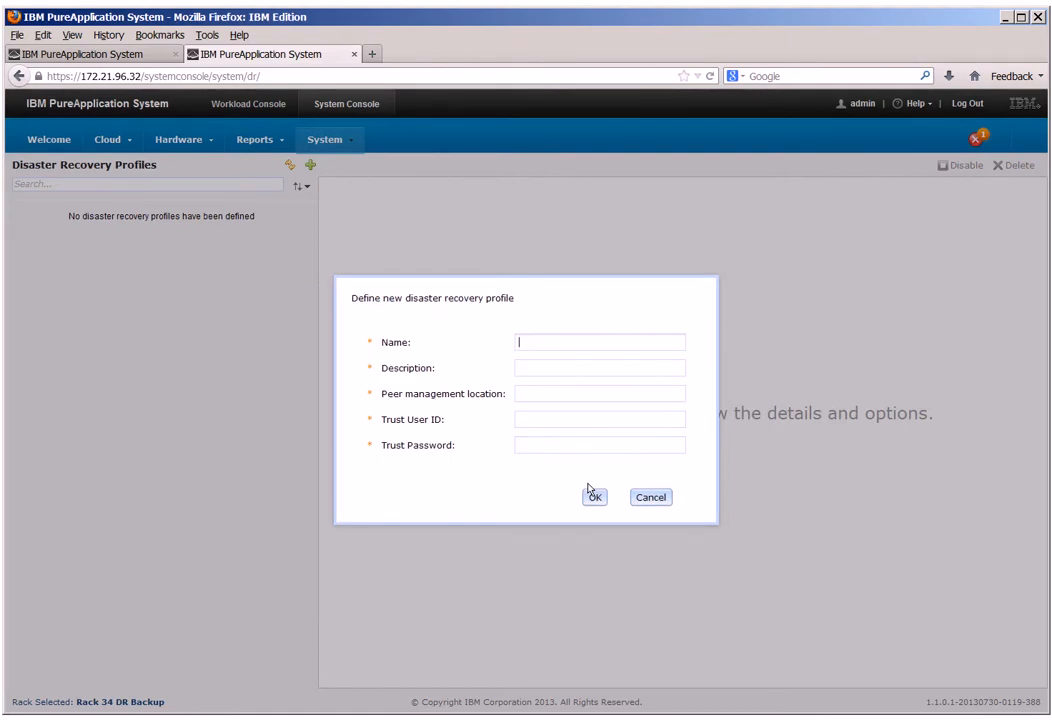
Create the profile with name and description Backup, peer management location 172.21.104.32, trust user ID admin and the trust password, and open its details.
type("Backup")
key("Tab")
type("Backup")
key("Tab")
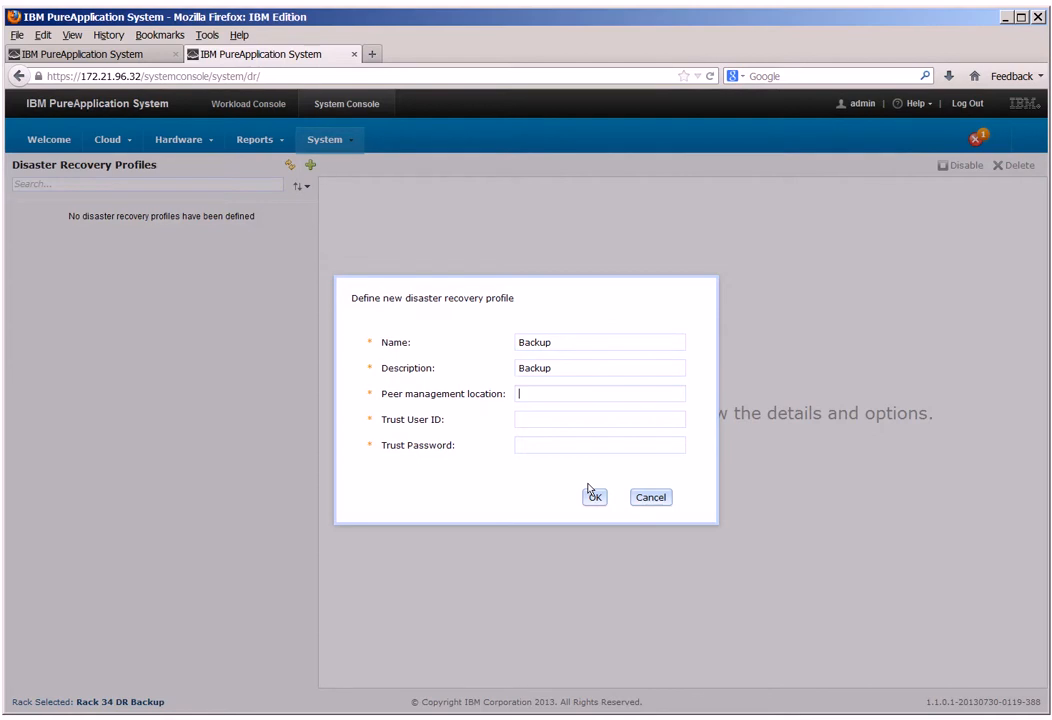
type("172.21.104.32")
key("Tab")
type("admin")
key("Tab")
type("••••••••")
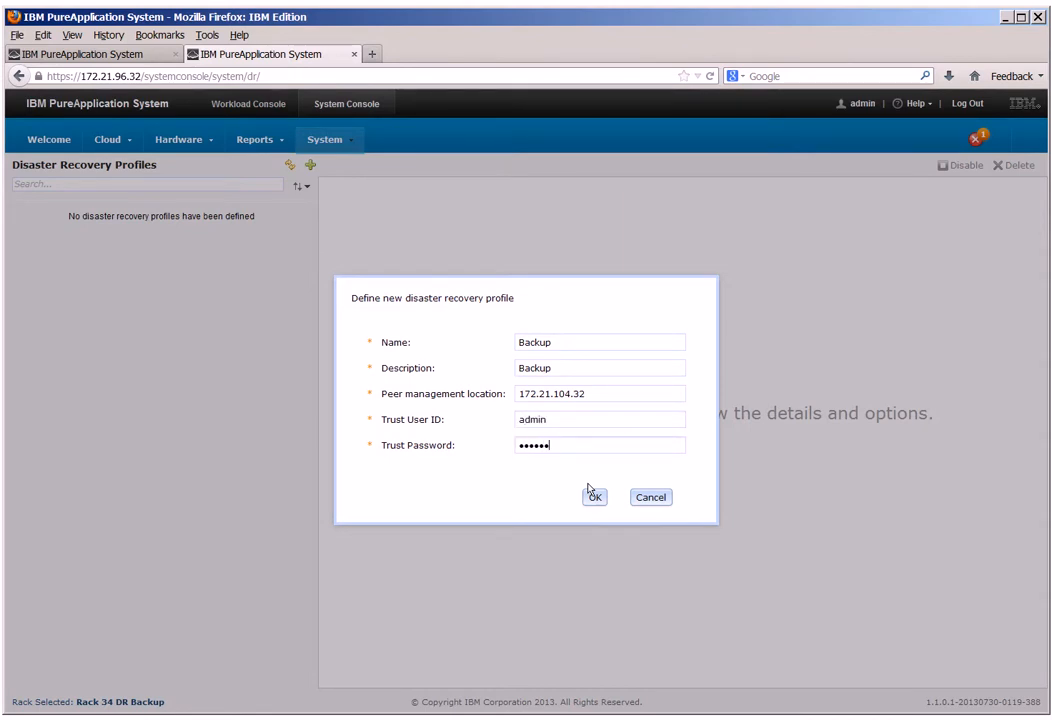
left_click(594, 496)
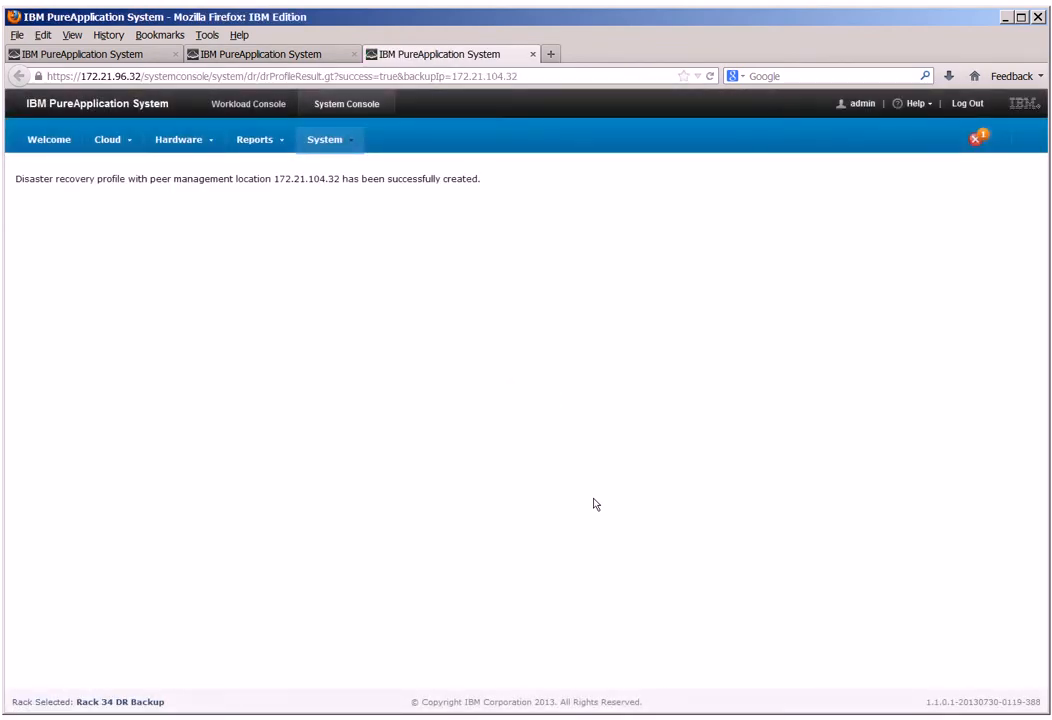
left_click(533, 54)
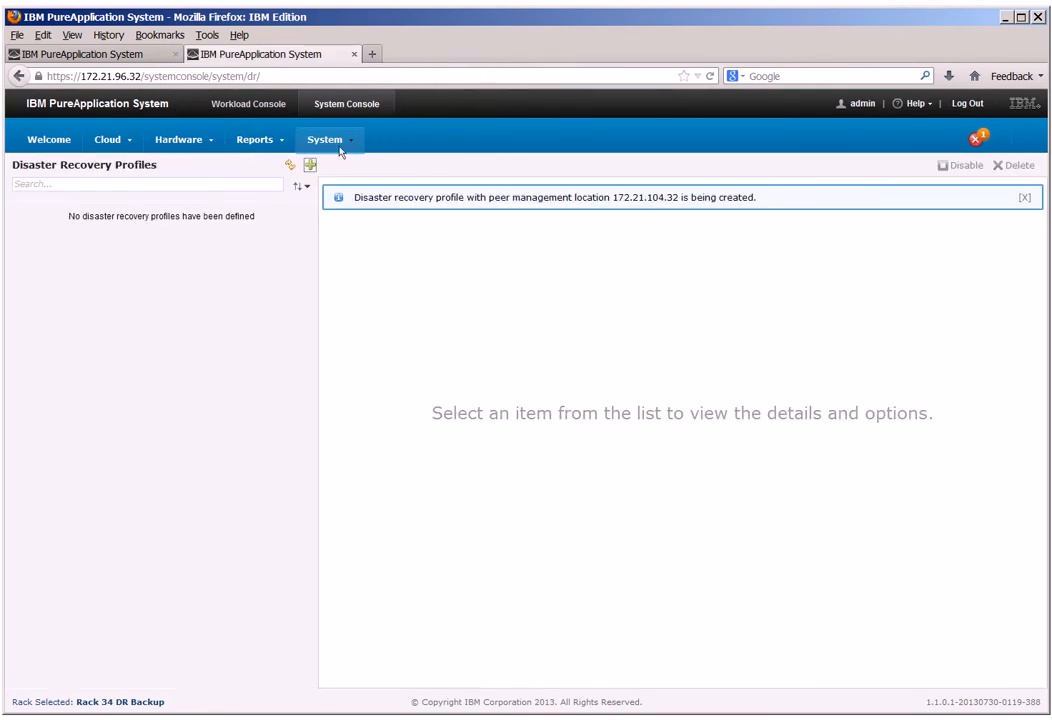
left_click(263, 218)
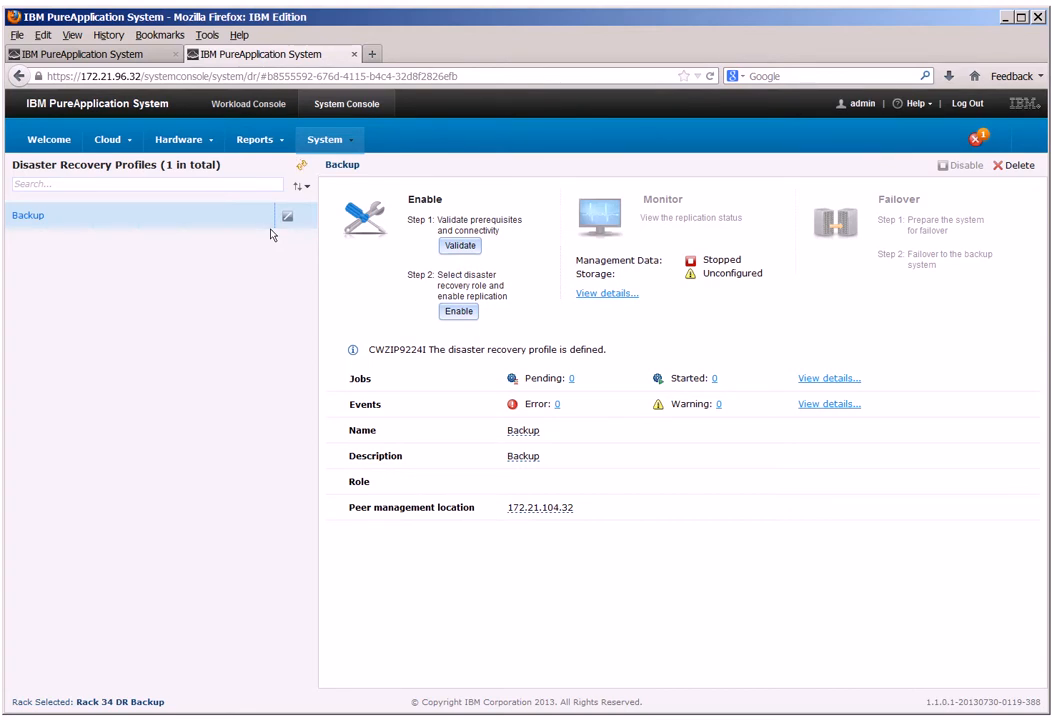
Validate prerequisites and connectivity for the Backup profile, and for the Primary profile on the primary rack.
left_click(460, 246)
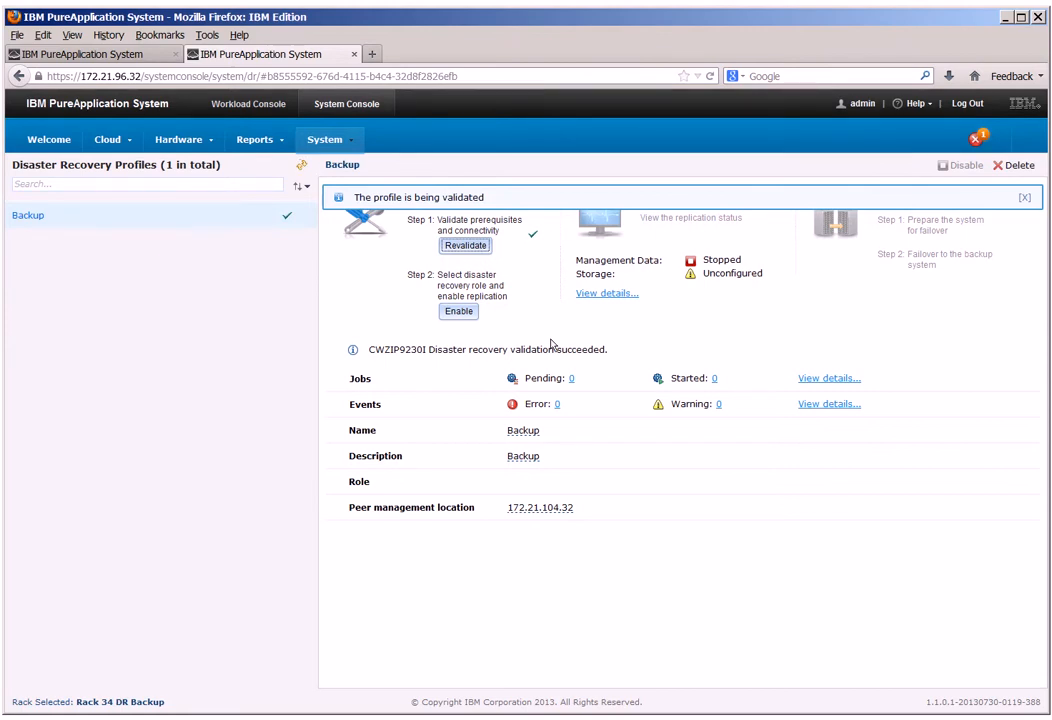
left_click(127, 56)
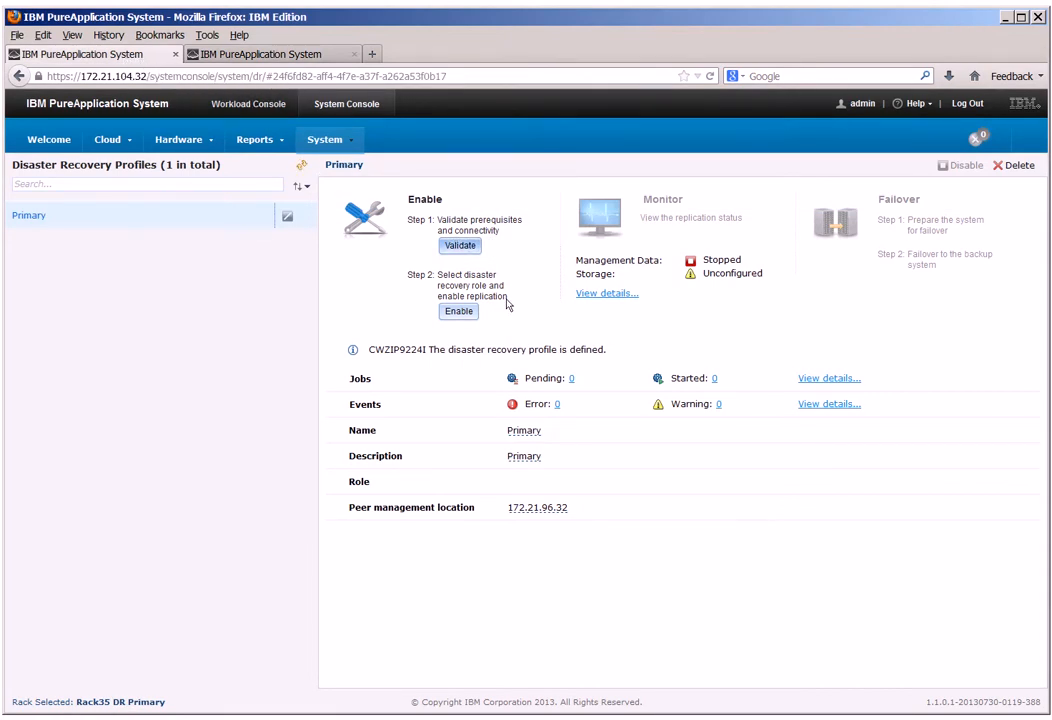
left_click(460, 246)
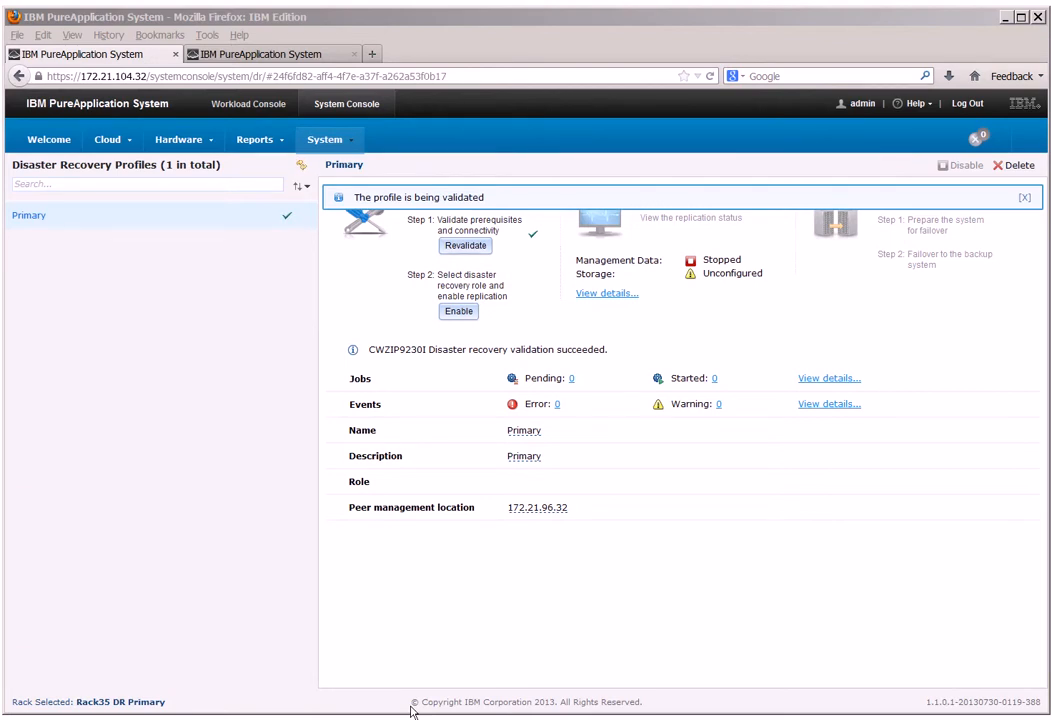
Enable replication for the Backup profile on Rack 34 DR Backup with the Backup role.
left_click(310, 57)
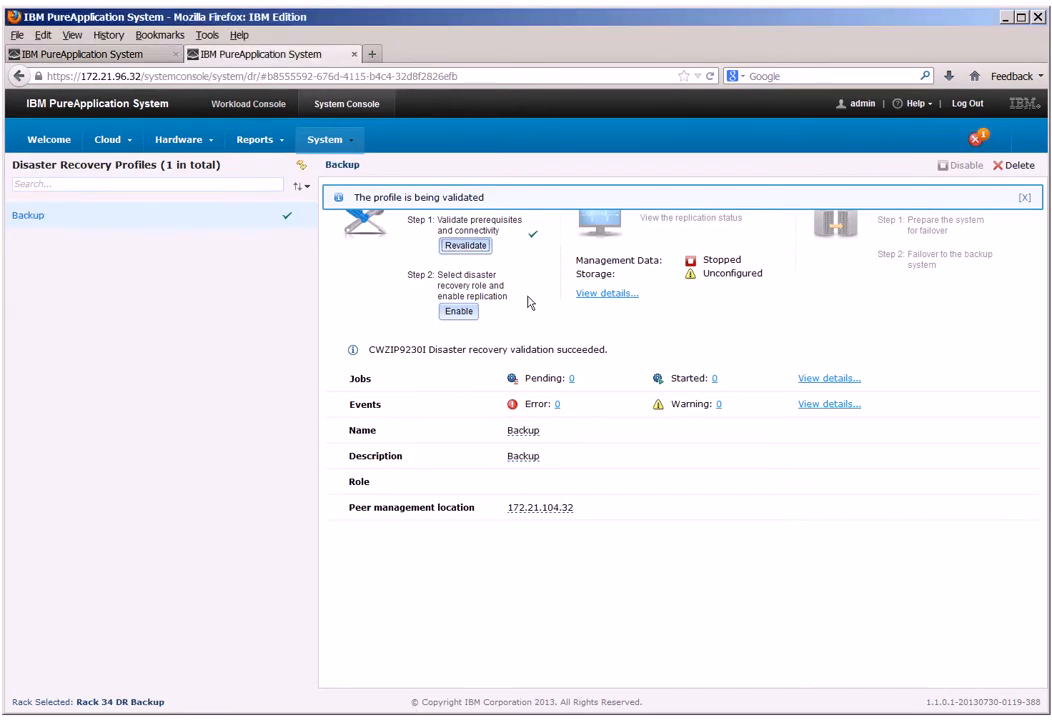
left_click(458, 312)
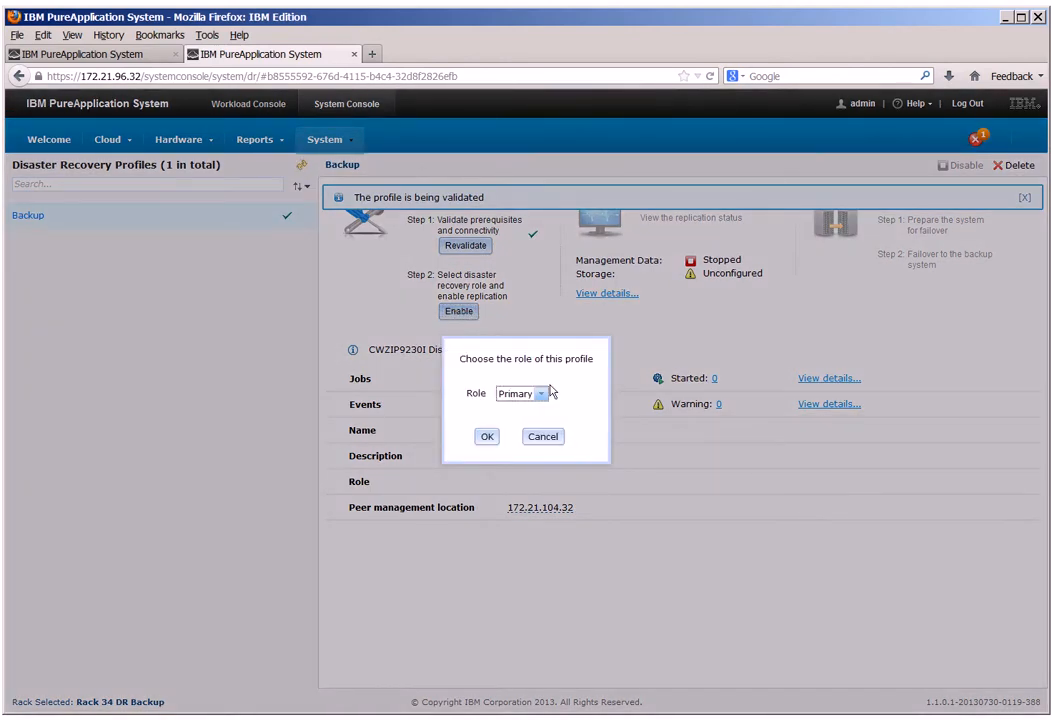
left_click(540, 394)
left_click(530, 422)
left_click(488, 438)
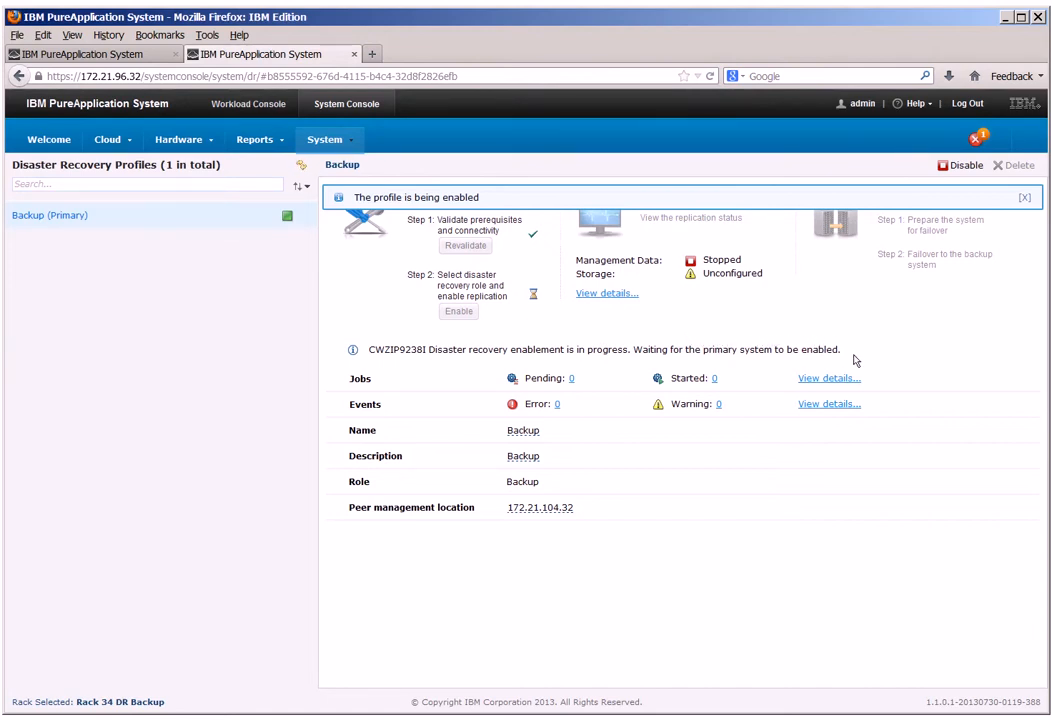
Enable replication for the Primary profile on Rack35 DR Primary with the Primary role.
left_click(114, 56)
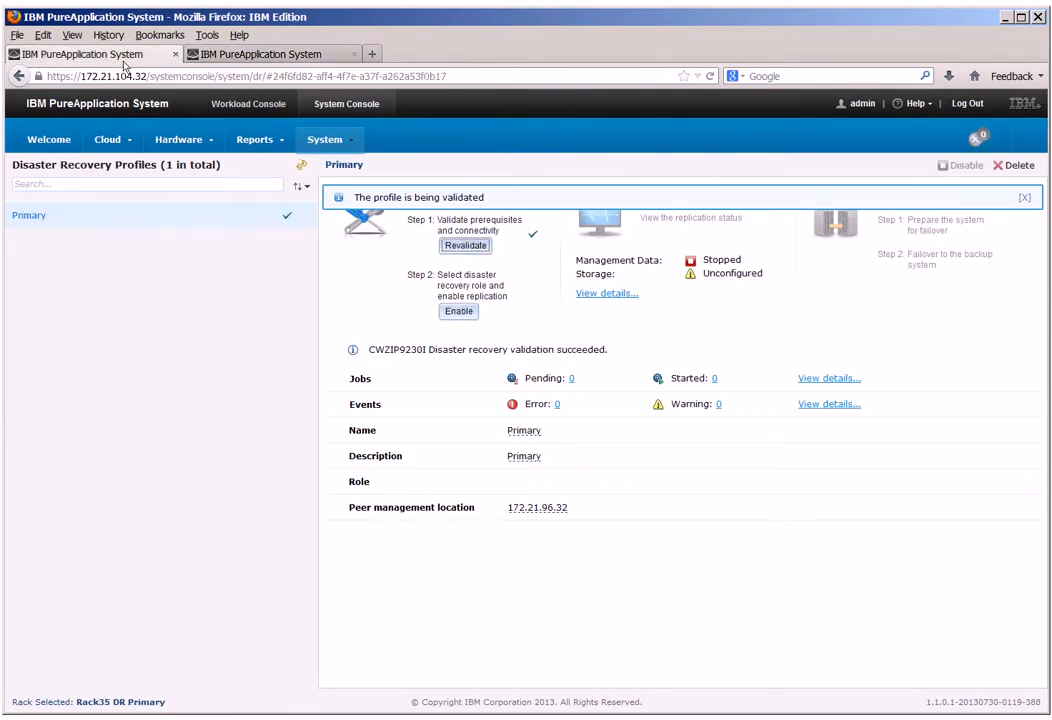
left_click(459, 314)
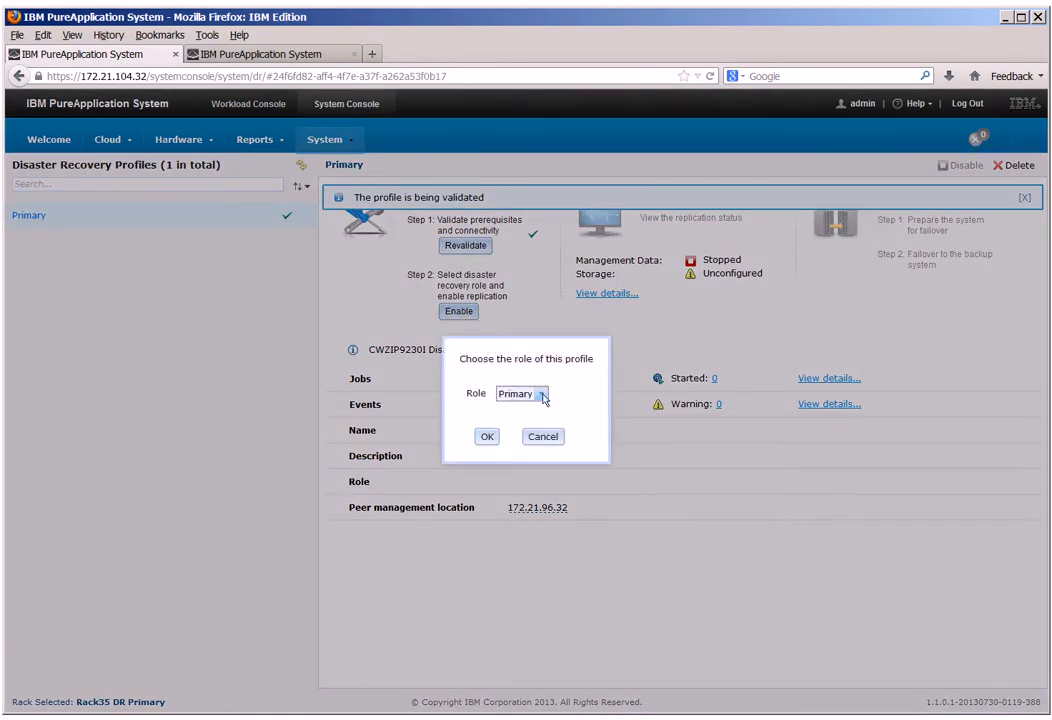
left_click(487, 438)
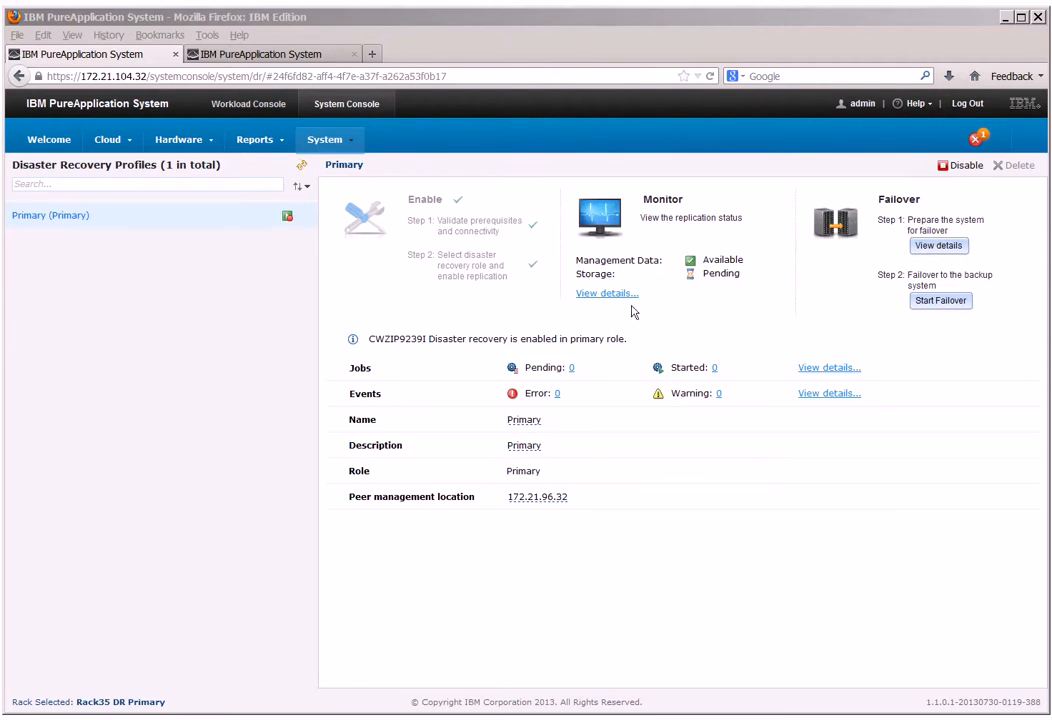
Examine the replication status of cloud group CG2, the disks of its DMGR virtual machine, and the images.
left_click(609, 296)
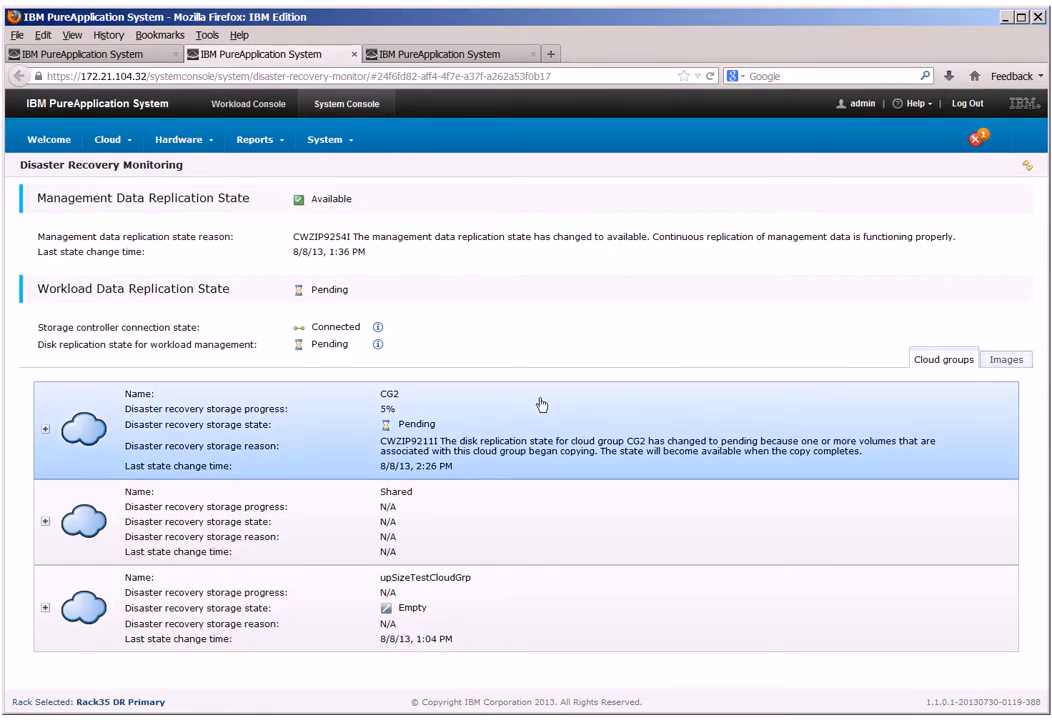
left_click(45, 431)
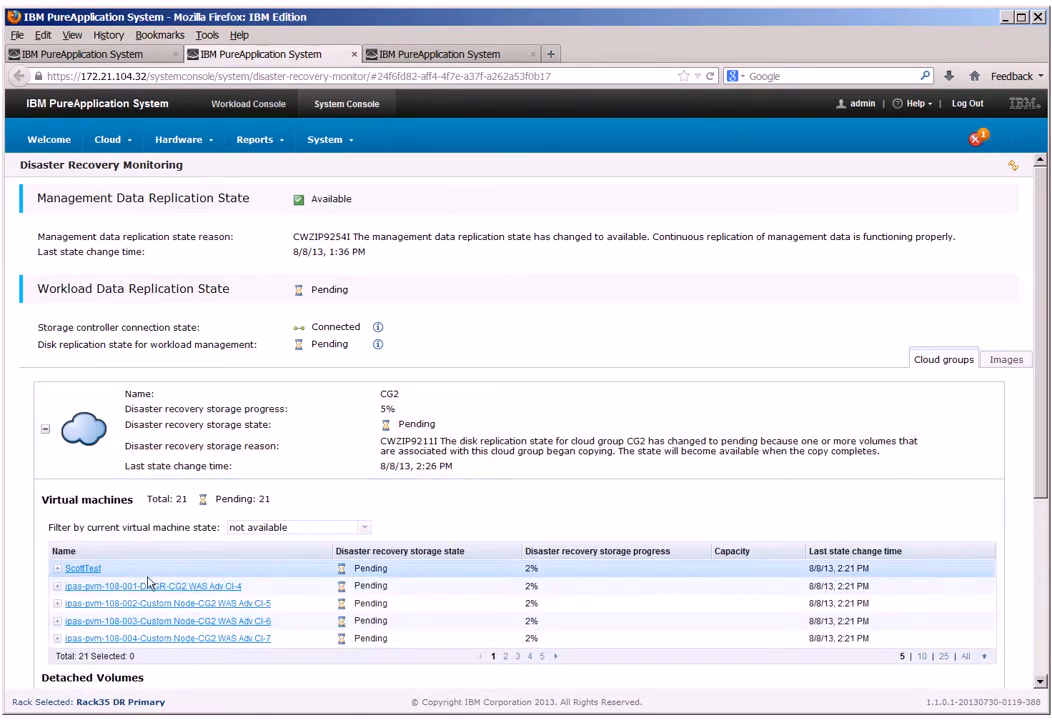
left_click(57, 586)
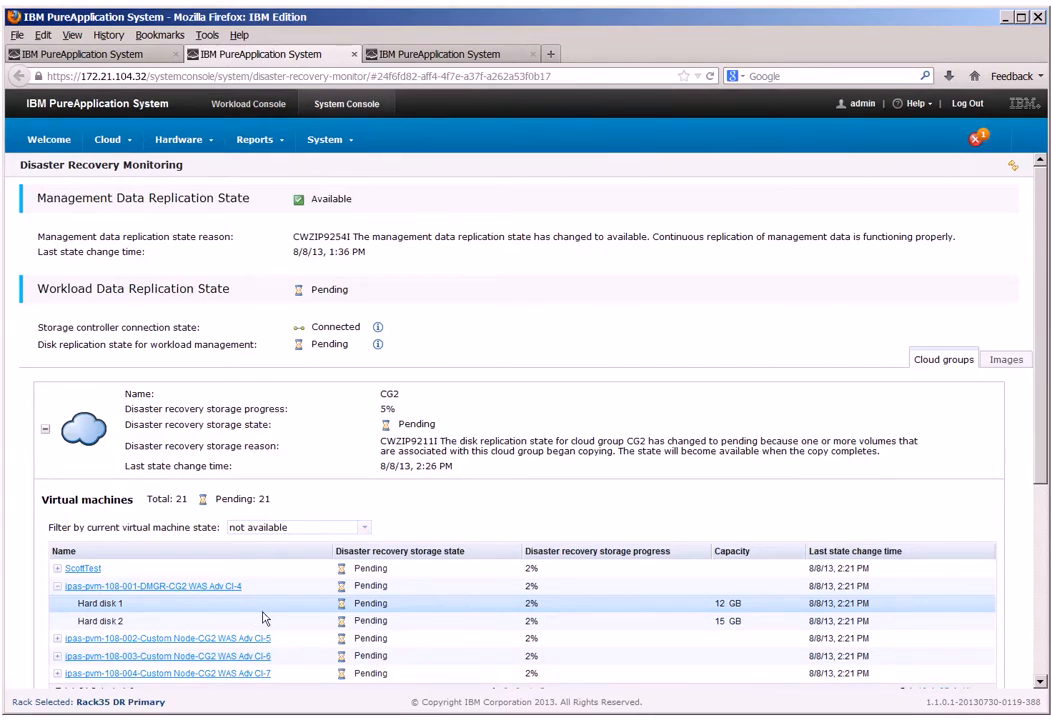
left_click(1007, 361)
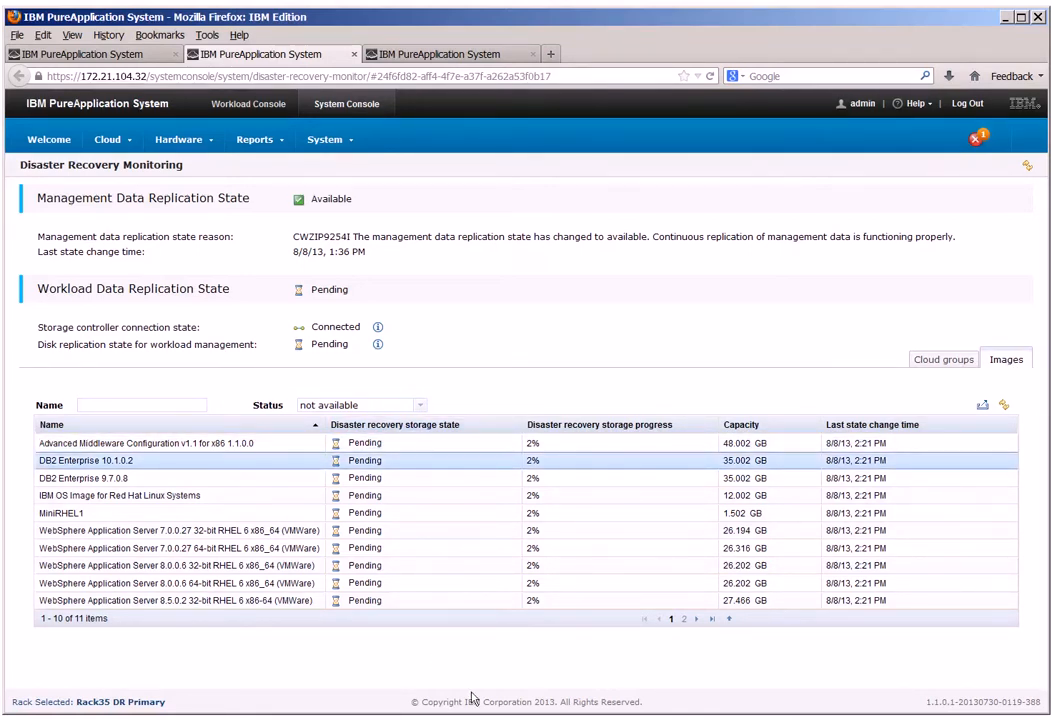
key("ctrl+w")
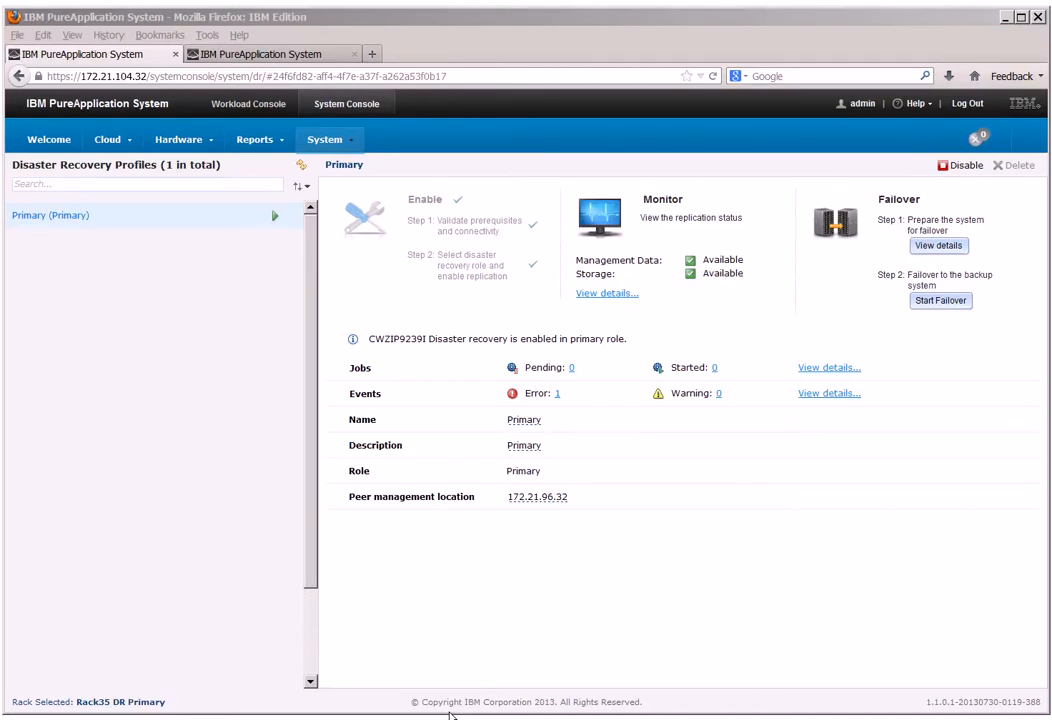
Prepare the backup rack for an Unplanned failover and start the failover to take control from the primary rack.
key("ctrl+Tab")
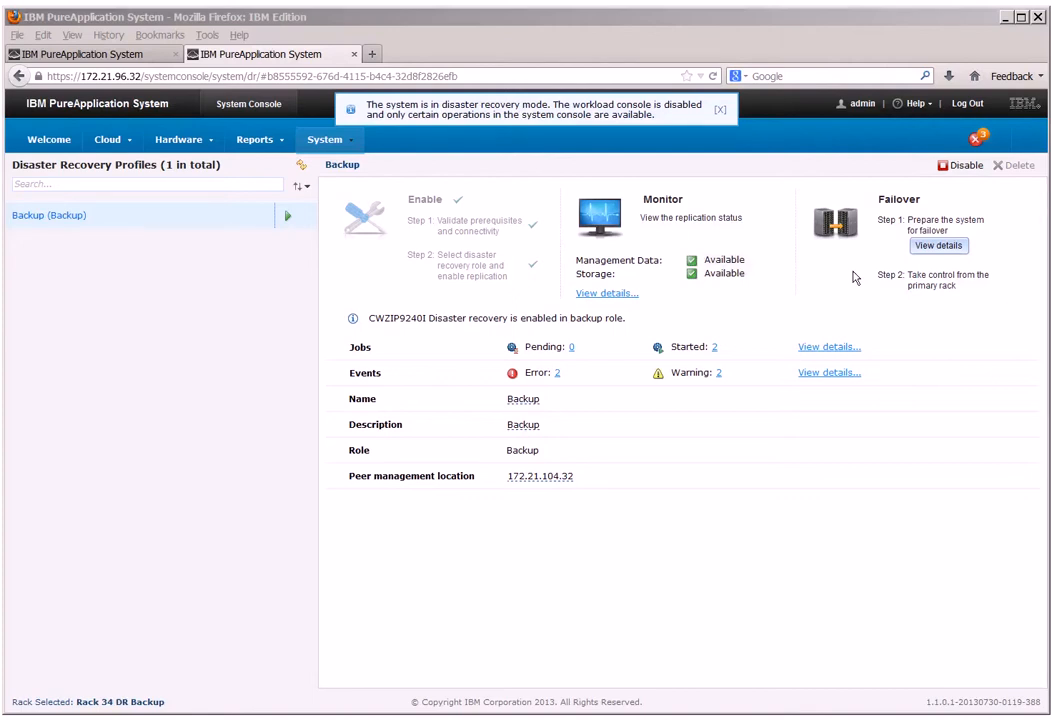
left_click(938, 246)
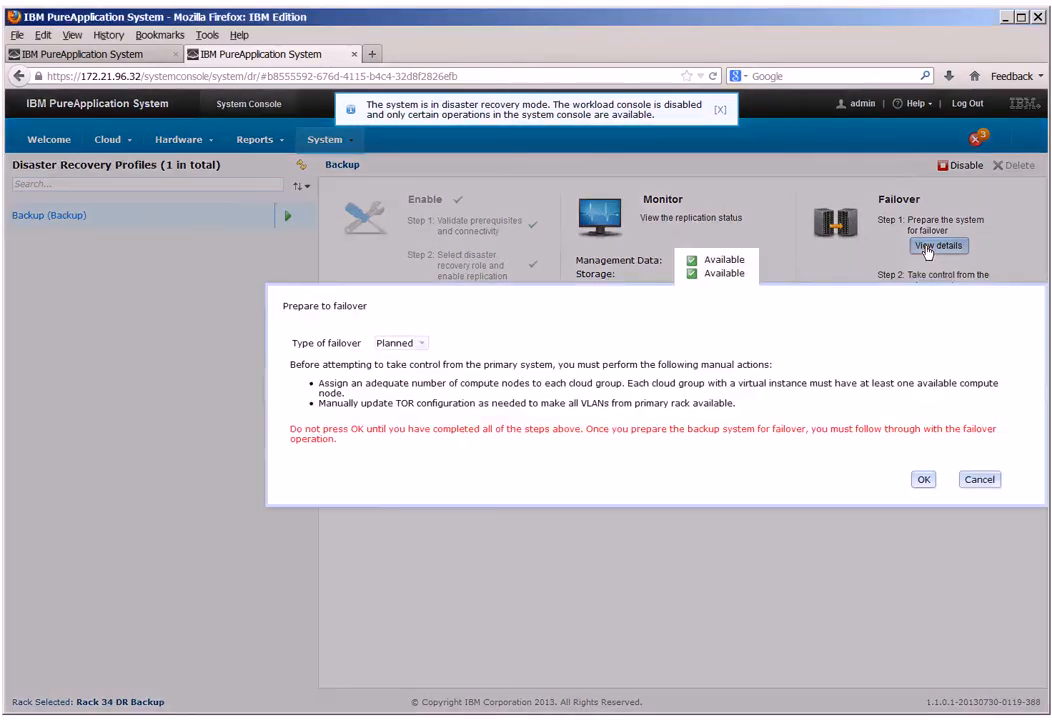
left_click(421, 343)
left_click(421, 372)
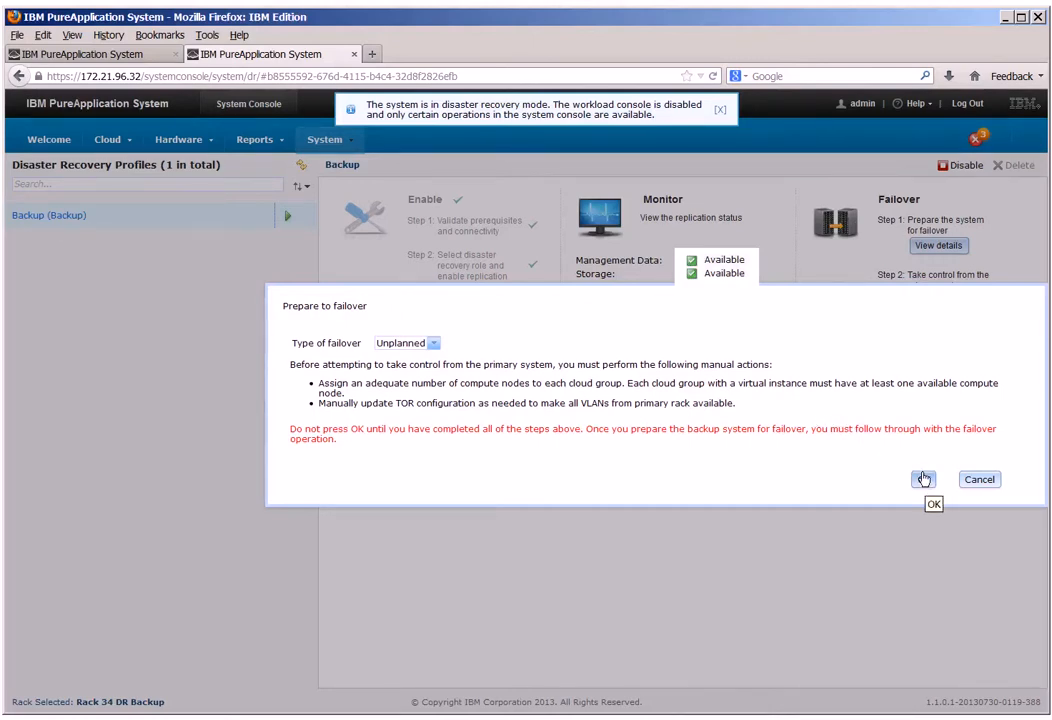
left_click(923, 479)
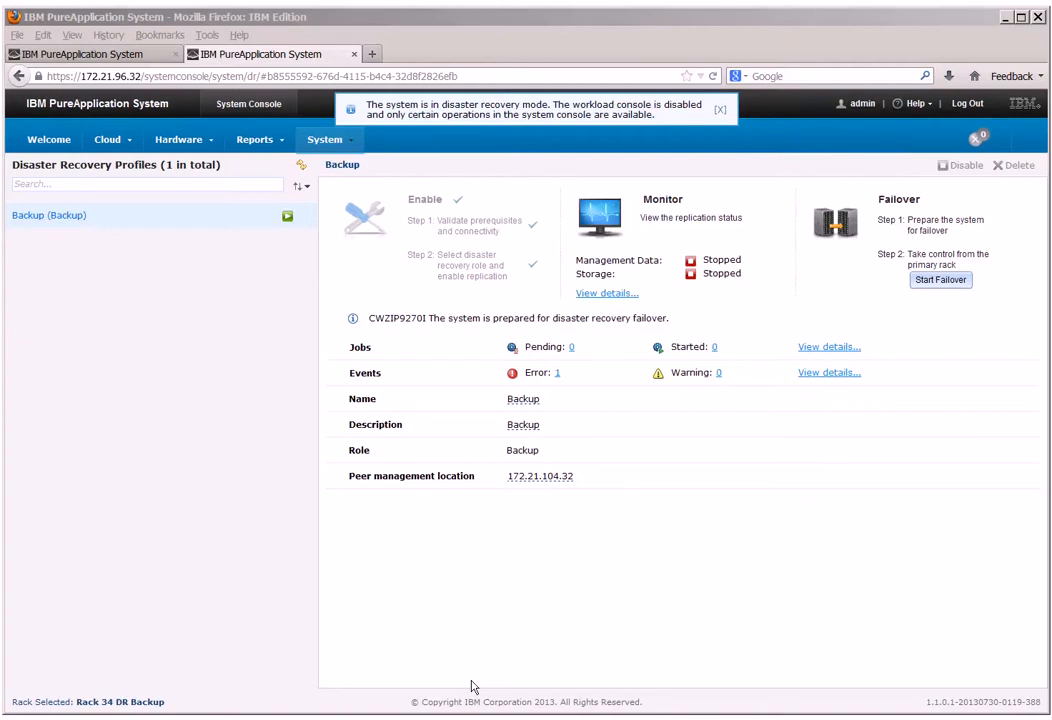
left_click(941, 281)
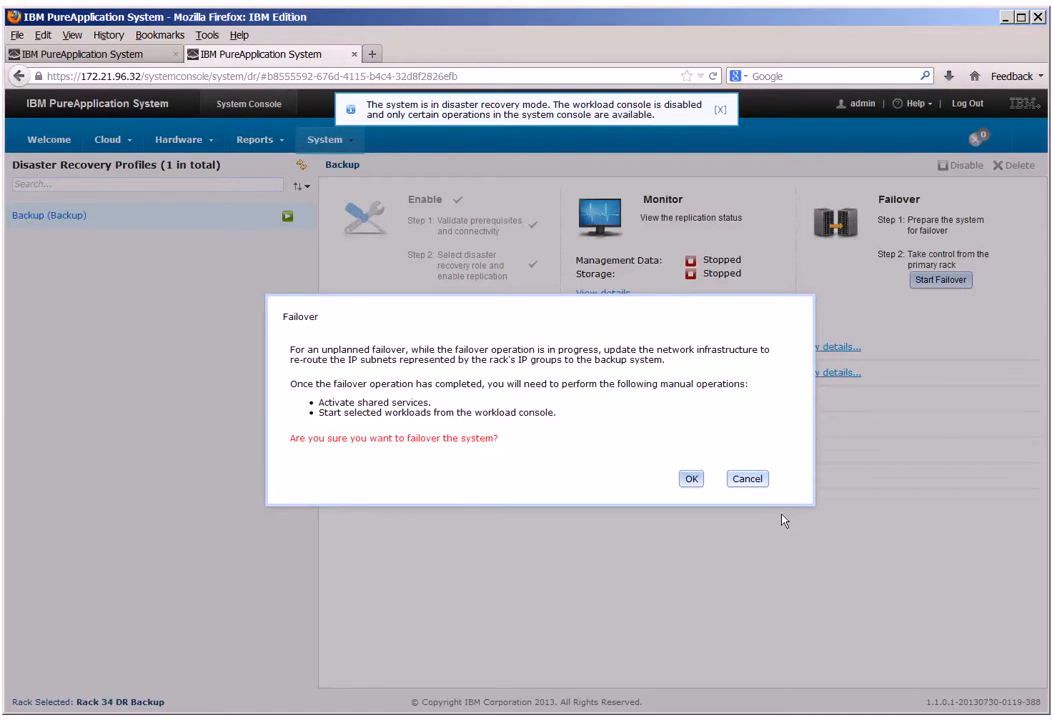
key("Return")
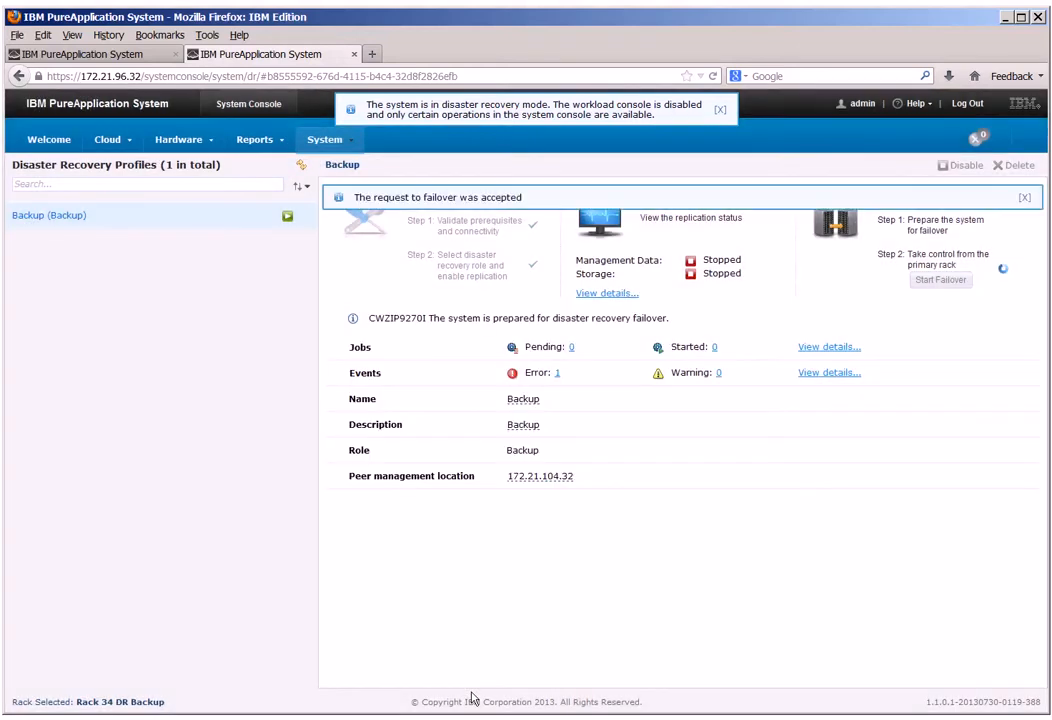